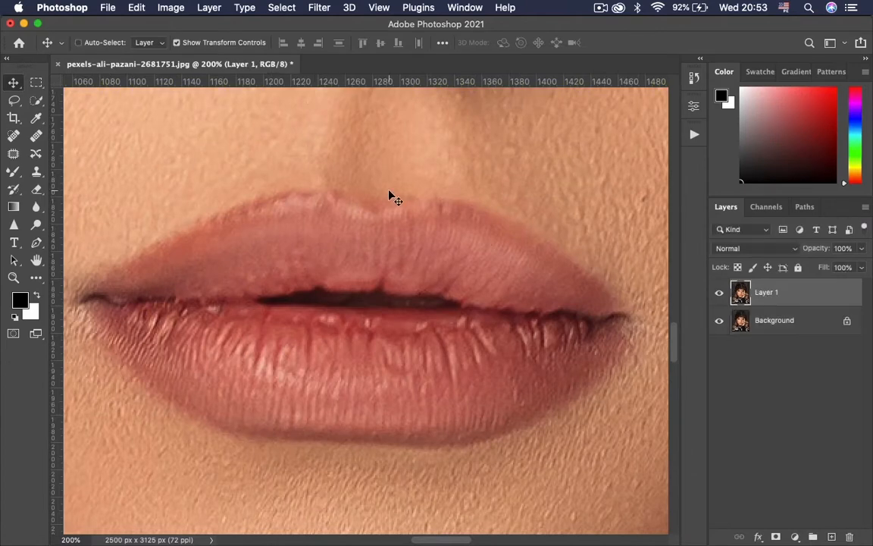
pyautogui.click(115, 275)
pyautogui.click(184, 232)
pyautogui.click(266, 196)
pyautogui.click(327, 193)
pyautogui.click(539, 236)
pyautogui.click(630, 322)
pyautogui.click(544, 416)
pyautogui.click(207, 422)
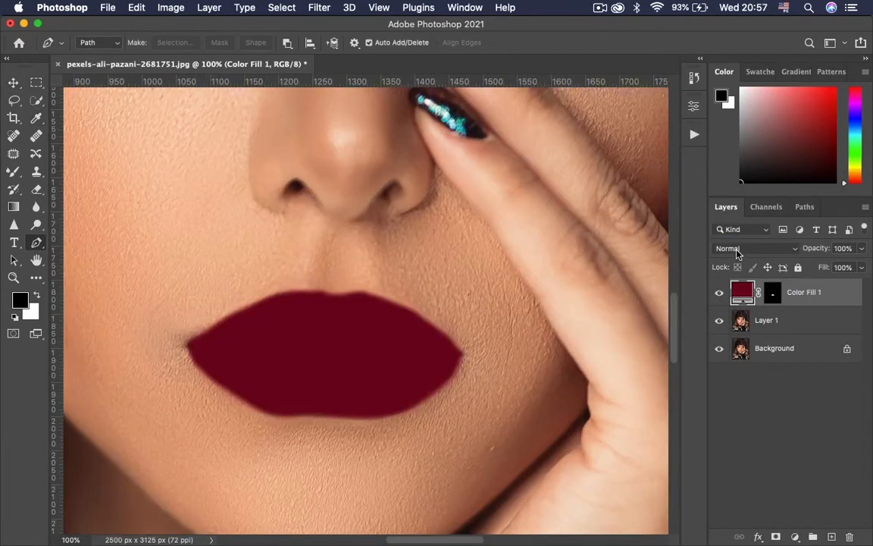
pyautogui.click(737, 250)
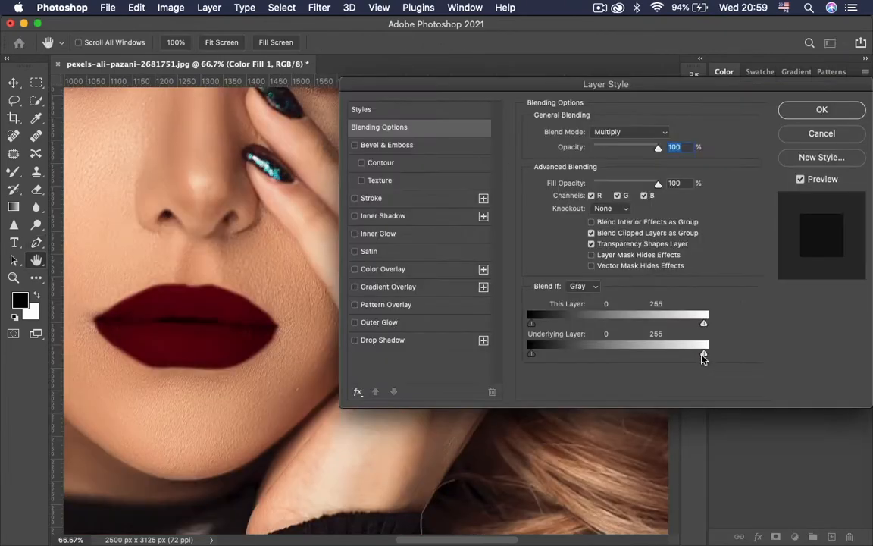
pyautogui.moveTo(704, 354); pyautogui.dragTo(633, 352)
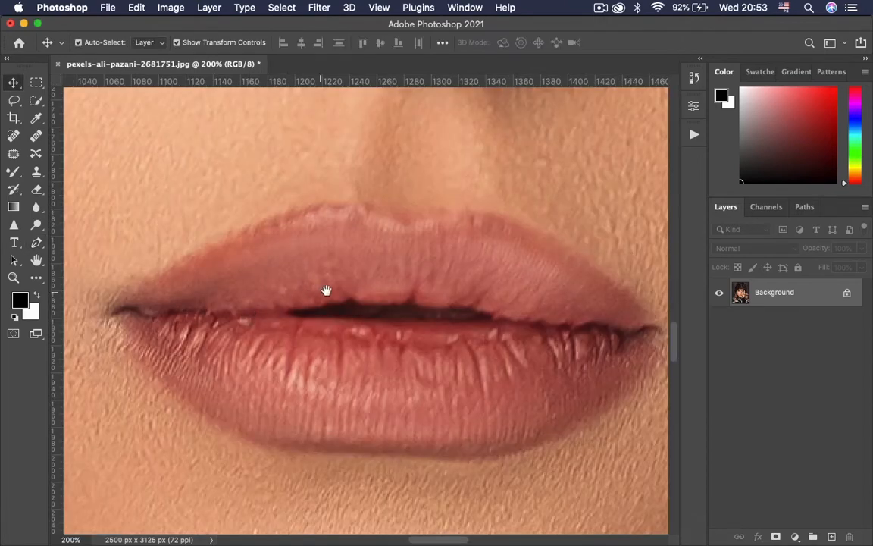
# Duplicate the Background layer.
pyautogui.moveTo(327, 291); pyautogui.dragTo(295, 279)
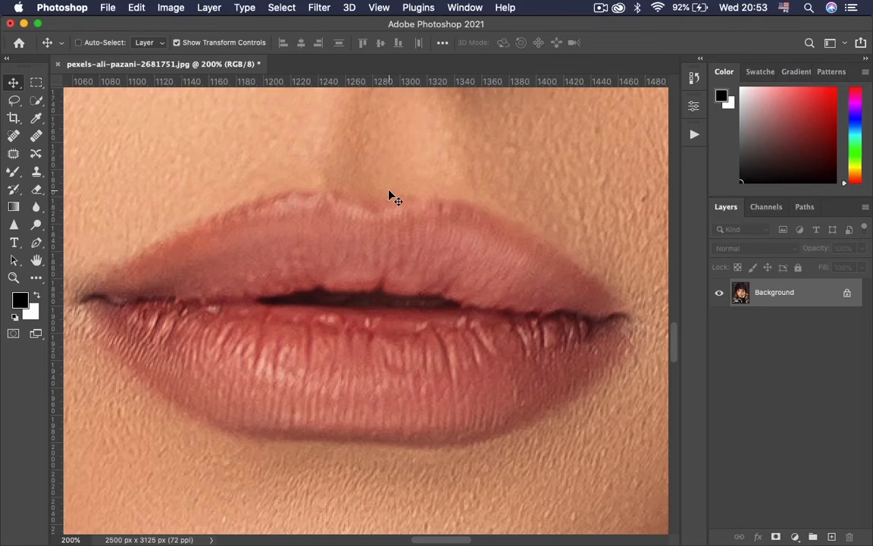
pyautogui.press('super+j')
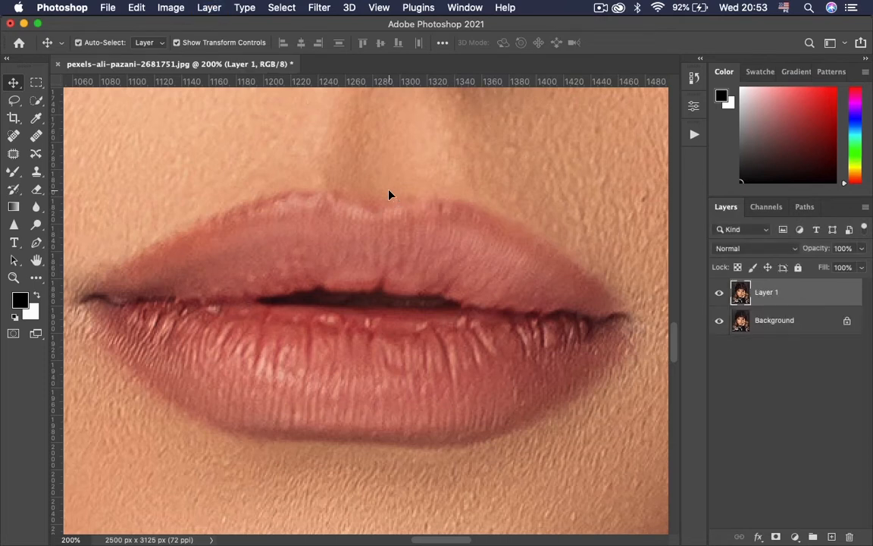
# Trace the upper lip's edge with the Pen tool in Path mode, from the left corner of the mouth around the right corner.
pyautogui.click(37, 244)
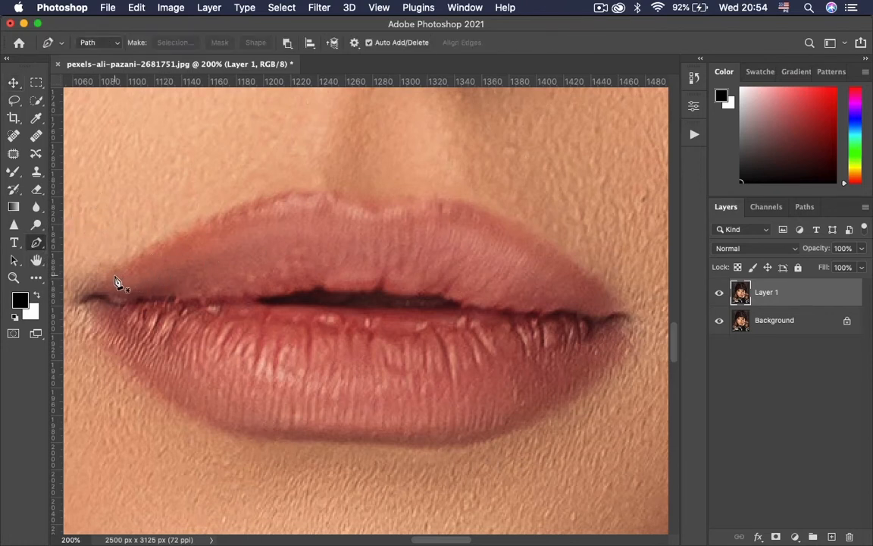
pyautogui.moveTo(114, 276); pyautogui.dragTo(140, 260)
pyautogui.moveTo(185, 231); pyautogui.dragTo(212, 221)
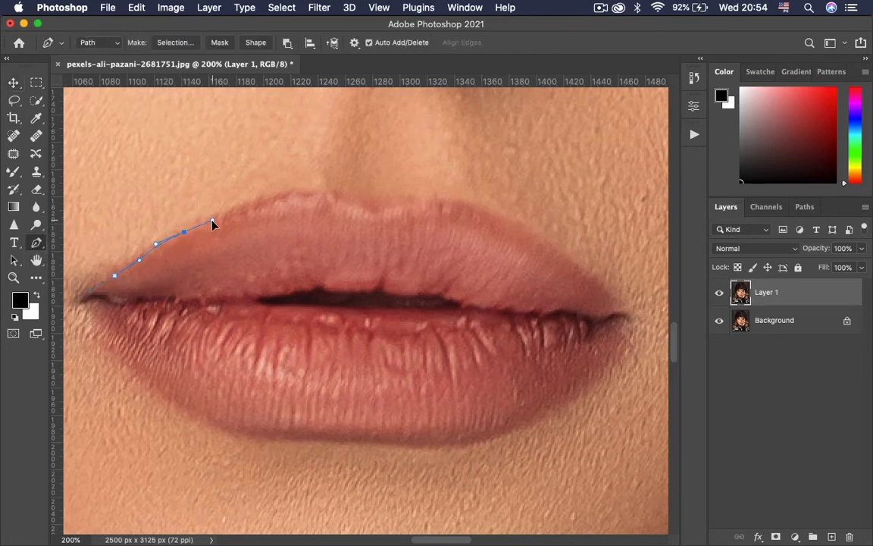
pyautogui.moveTo(266, 196); pyautogui.dragTo(456, 201)
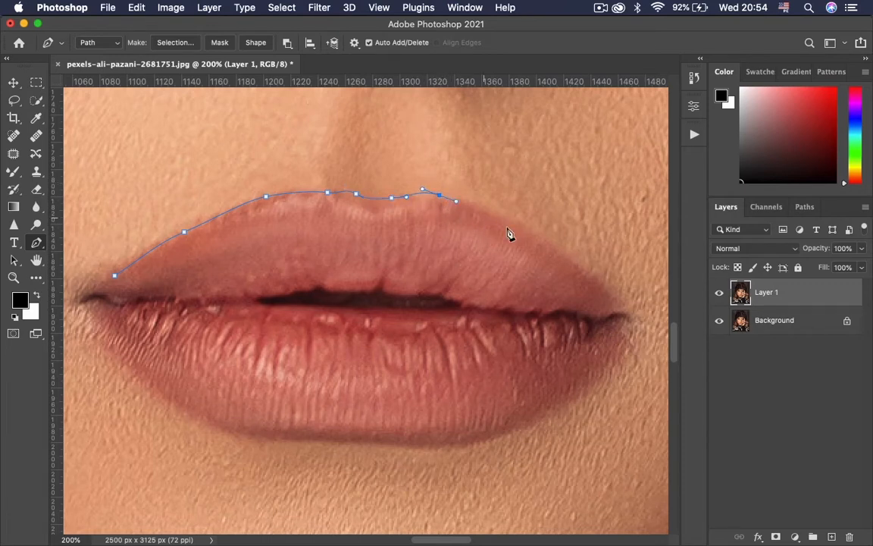
pyautogui.moveTo(540, 236); pyautogui.dragTo(550, 245)
pyautogui.moveTo(616, 300); pyautogui.dragTo(599, 374)
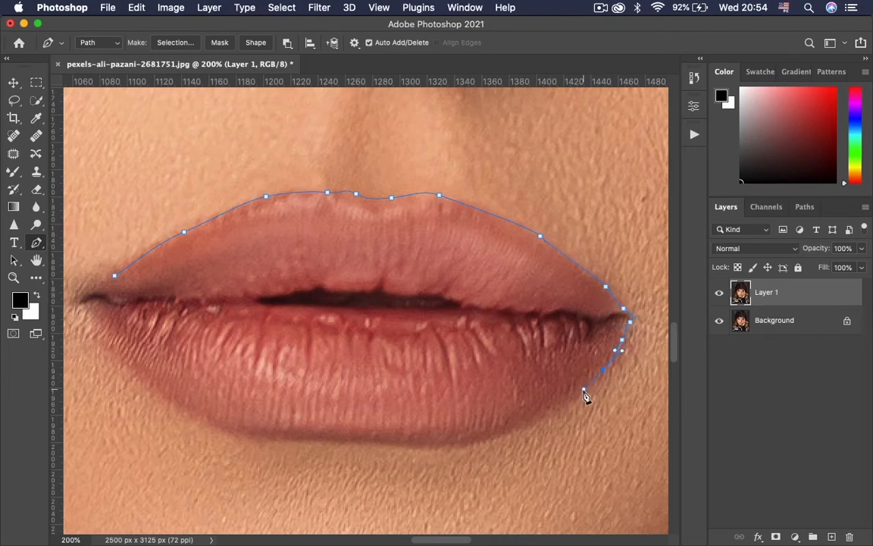
# Continue the path along the lower lip's edge back to the left mouth corner and close it at its starting point.
pyautogui.moveTo(545, 416); pyautogui.dragTo(529, 427)
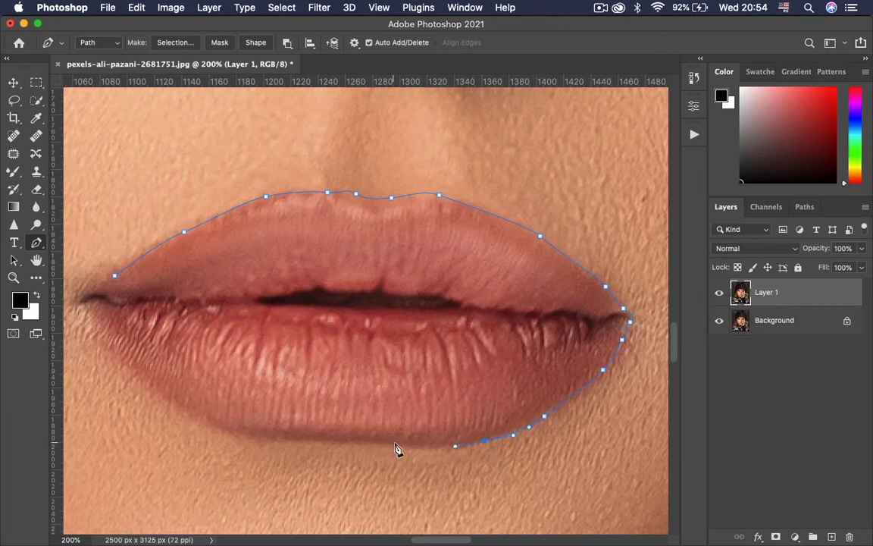
pyautogui.moveTo(407, 443); pyautogui.dragTo(366, 442)
pyautogui.moveTo(311, 439); pyautogui.dragTo(208, 422)
pyautogui.moveTo(153, 384); pyautogui.dragTo(116, 361)
pyautogui.press('v')
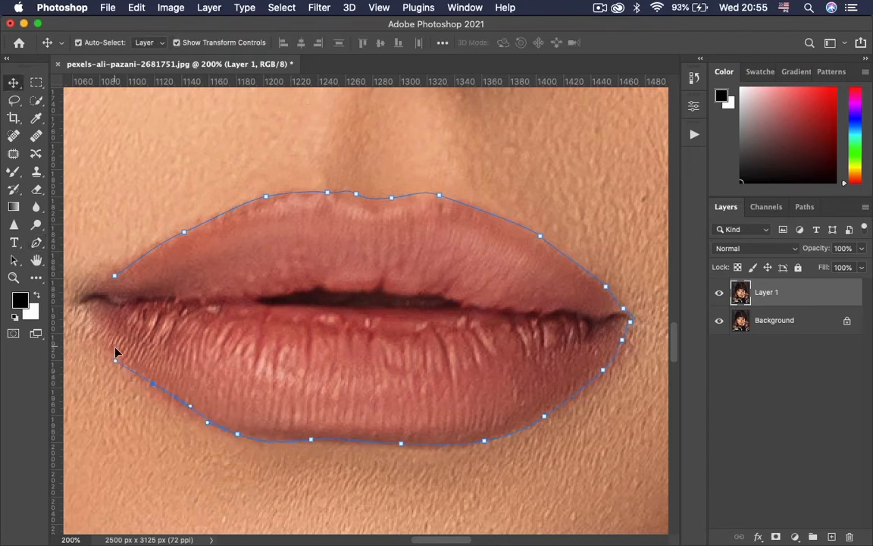
pyautogui.click(35, 243)
pyautogui.moveTo(106, 345); pyautogui.dragTo(94, 337)
pyautogui.moveTo(81, 298); pyautogui.dragTo(96, 285)
pyautogui.click(115, 277)
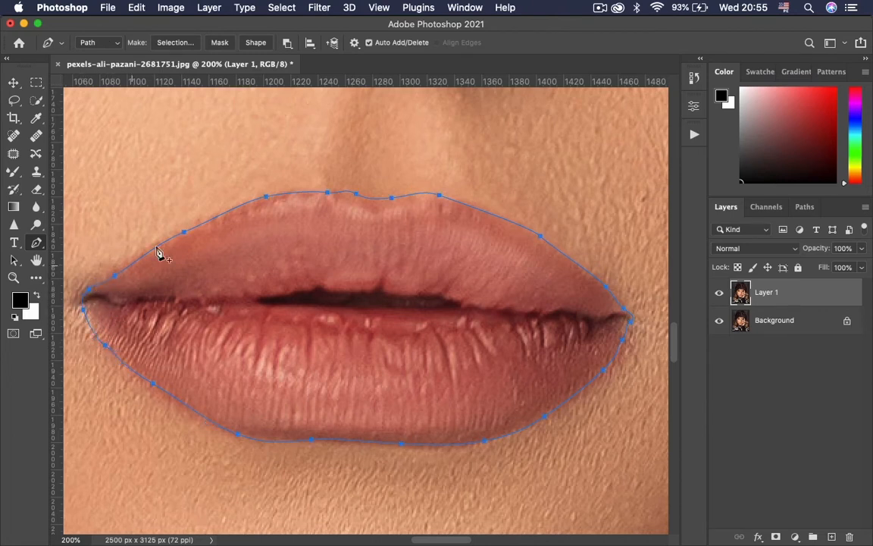
# Turn the lip path into a new anti-aliased selection with a feather radius of 3 pixels.
pyautogui.rightClick(242, 245)
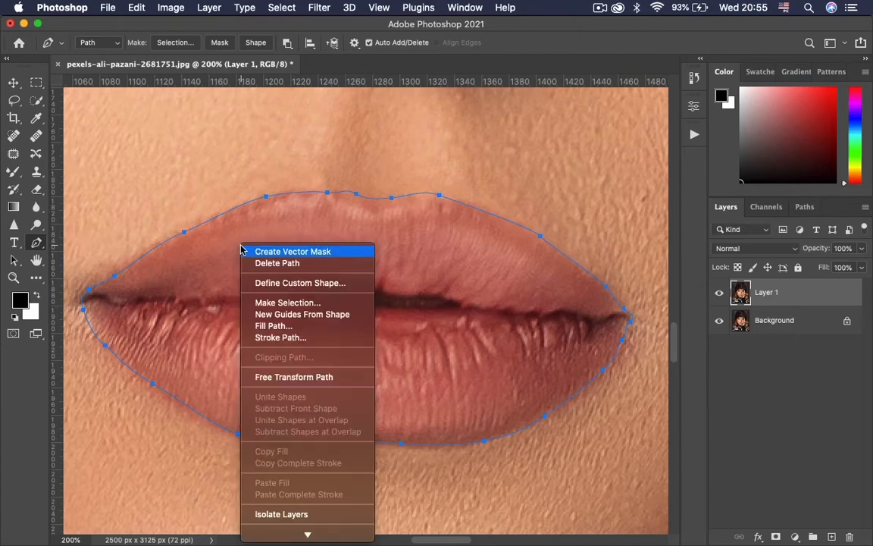
pyautogui.click(307, 303)
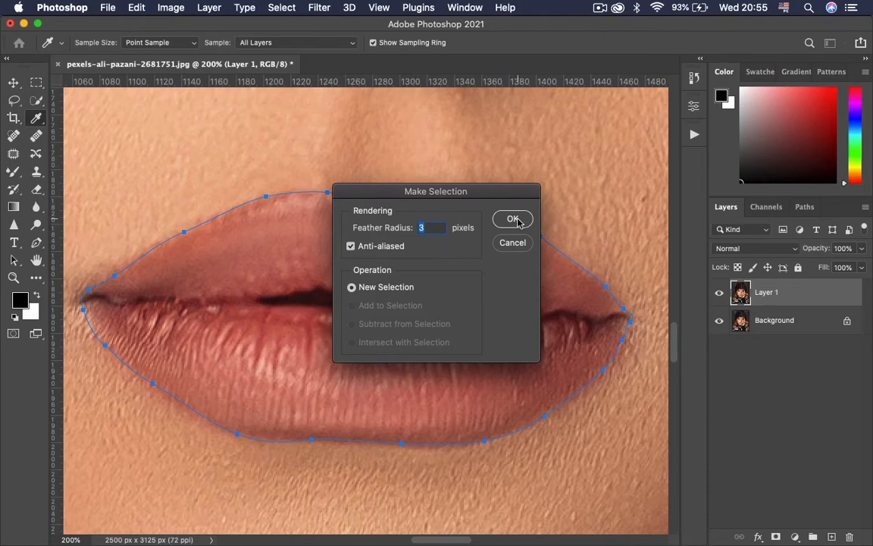
pyautogui.click(514, 219)
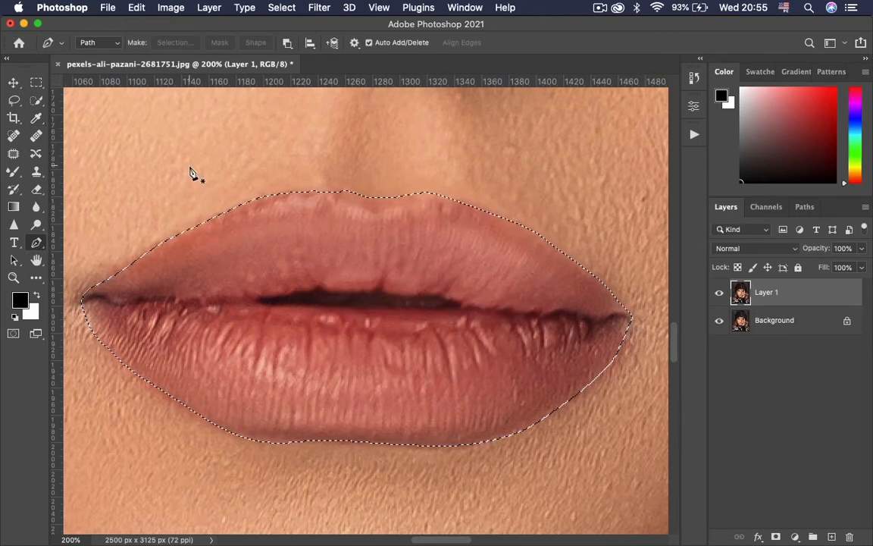
# Add a Solid Color fill layer restricted to the lip selection.
pyautogui.press('super+minus')
pyautogui.press('super+minus')
pyautogui.press('super+minus')
pyautogui.press('super+minus')
pyautogui.press('super+minus')
pyautogui.press('super+minus')
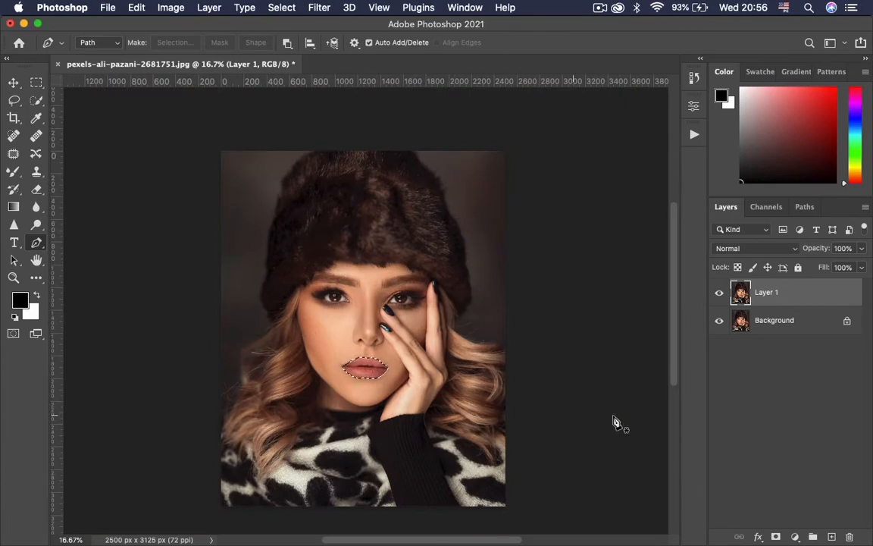
pyautogui.click(796, 537)
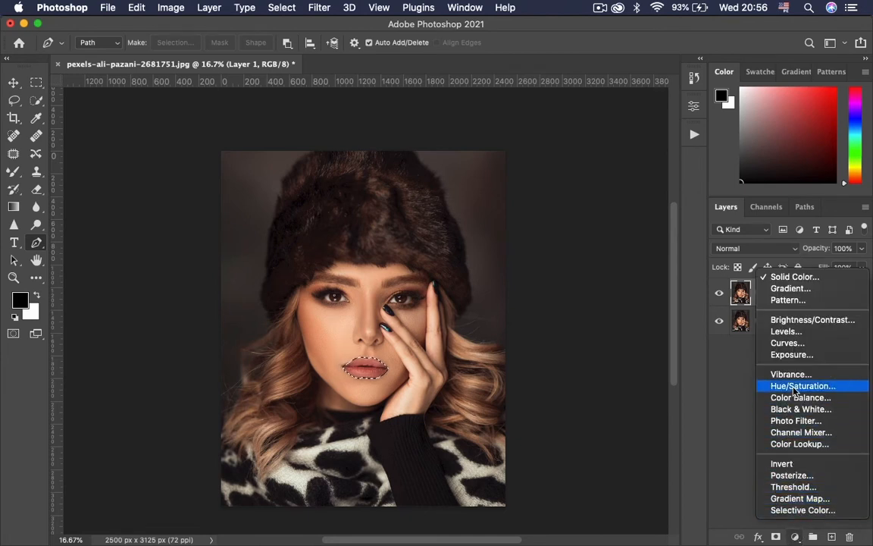
pyautogui.click(800, 279)
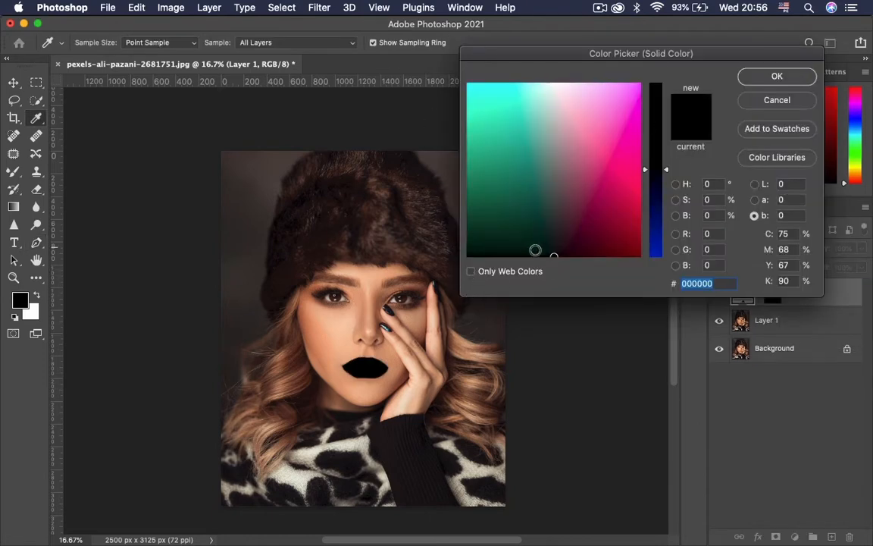
# Set the lip fill colour to dark red #72001b and accept it.
pyautogui.press('super+plus')
pyautogui.press('super+plus')
pyautogui.press('super+plus')
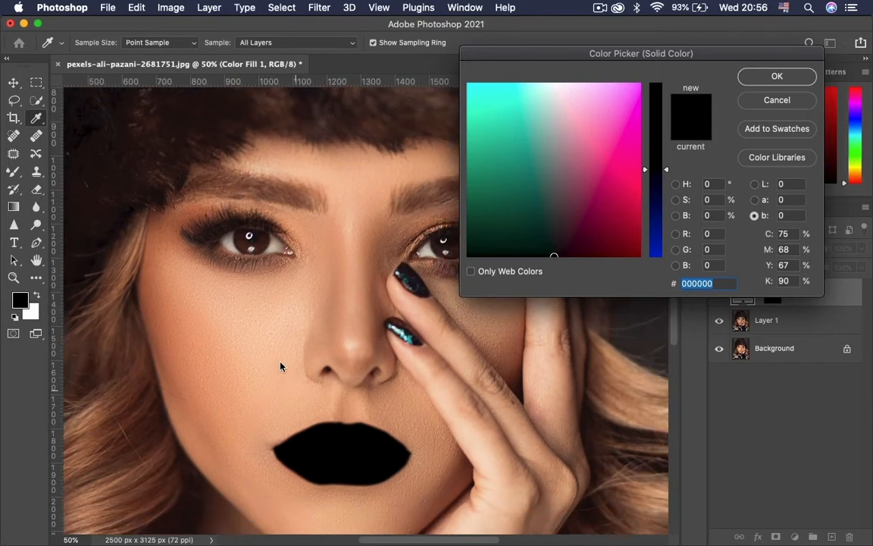
pyautogui.moveTo(280, 366); pyautogui.dragTo(248, 298)
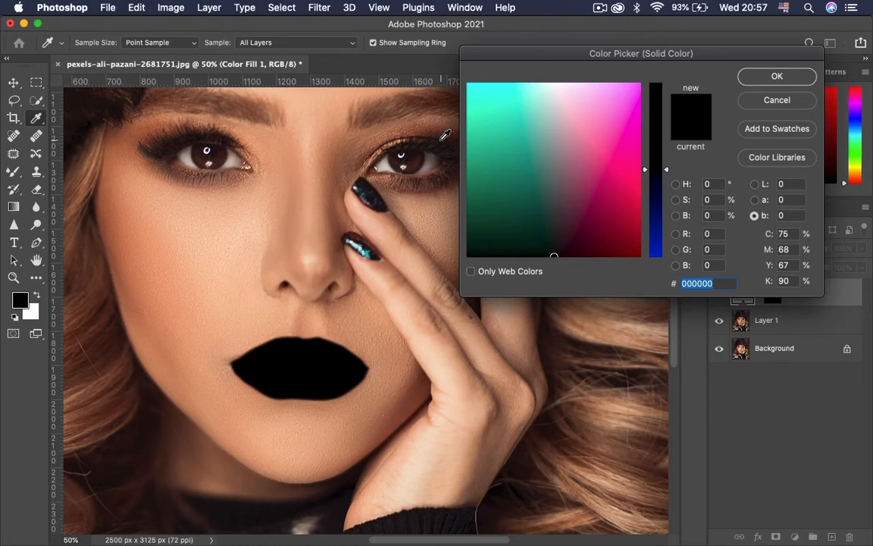
pyautogui.click(627, 223)
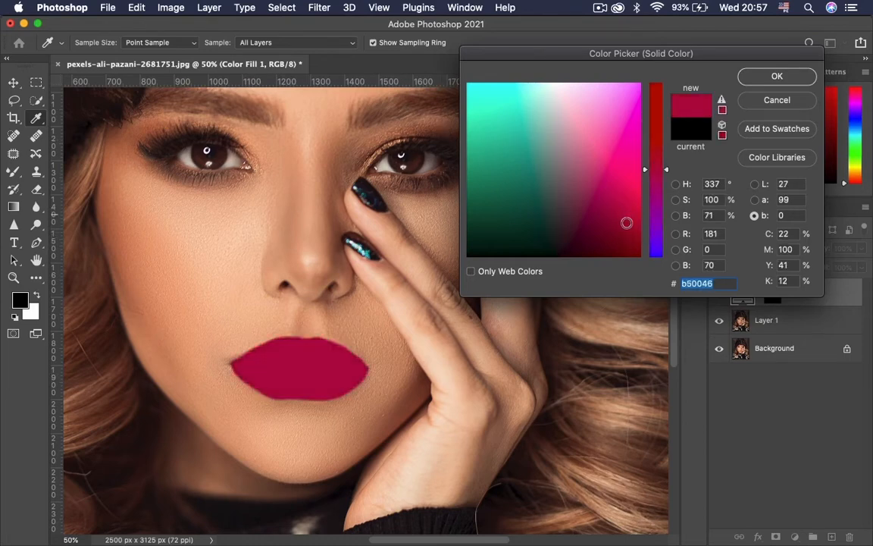
pyautogui.moveTo(627, 223); pyautogui.dragTo(622, 245)
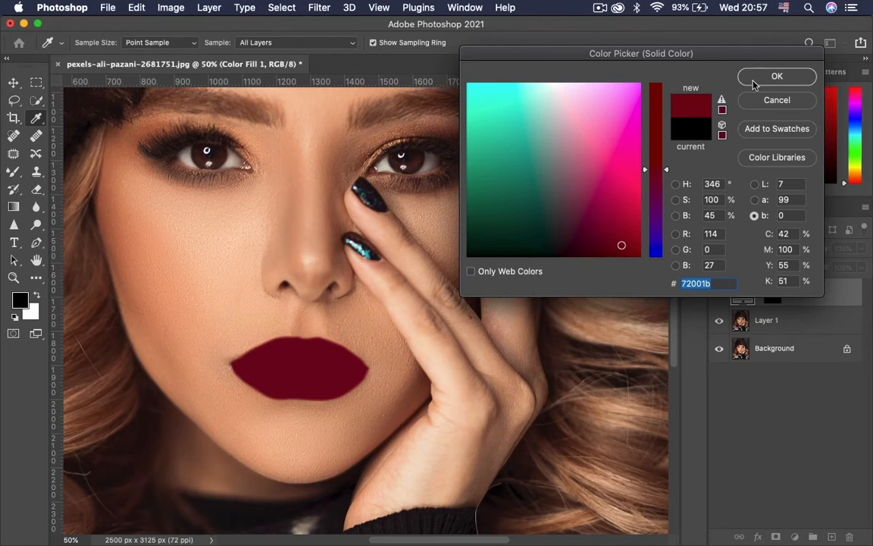
pyautogui.click(777, 77)
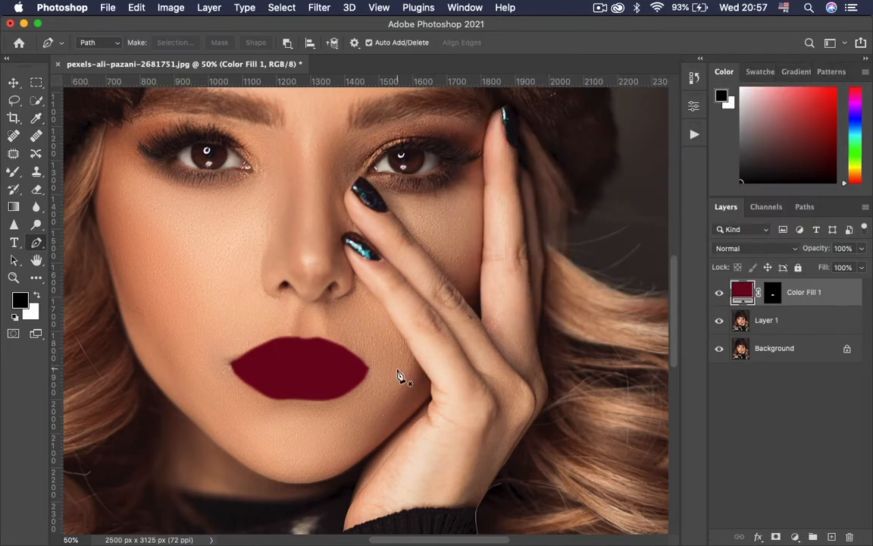
# Set the blend mode of the lip colour fill layer to Multiply.
pyautogui.scroll(2, 400, 377)
pyautogui.moveTo(316, 404); pyautogui.dragTo(403, 332)
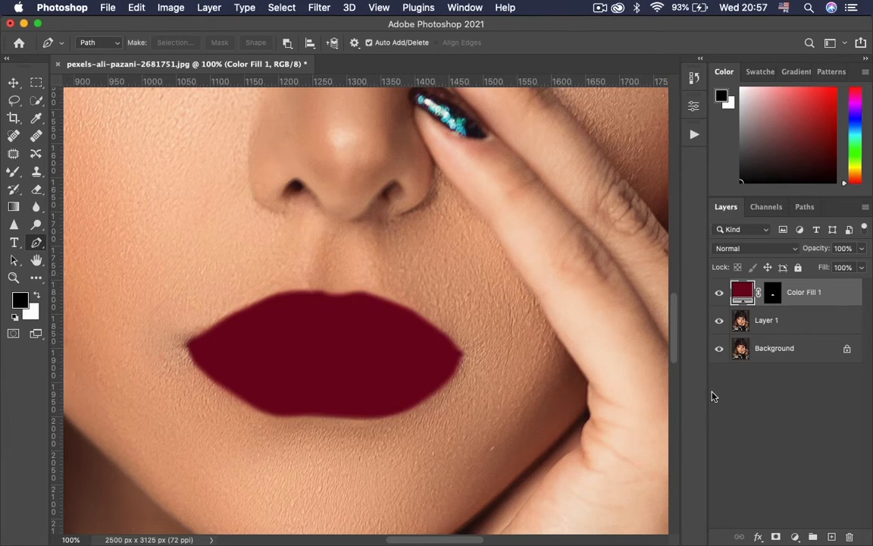
pyautogui.click(739, 253)
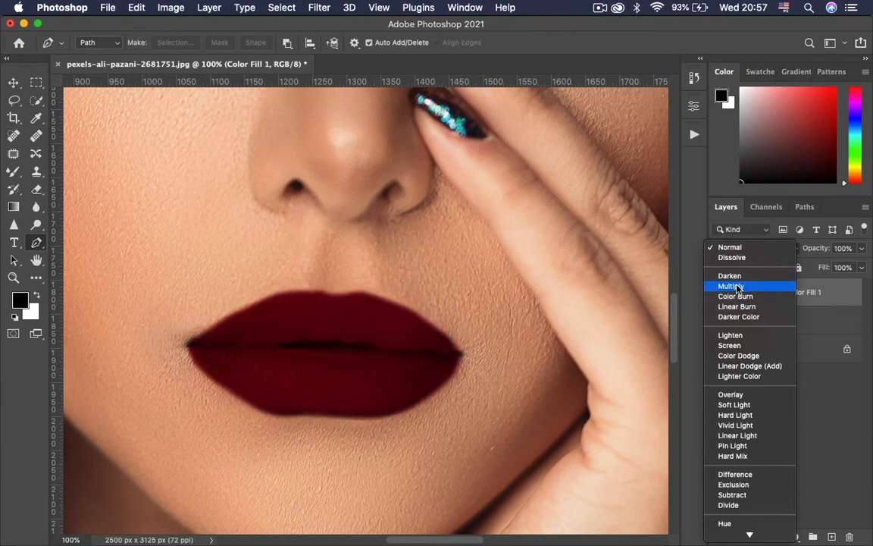
pyautogui.click(732, 286)
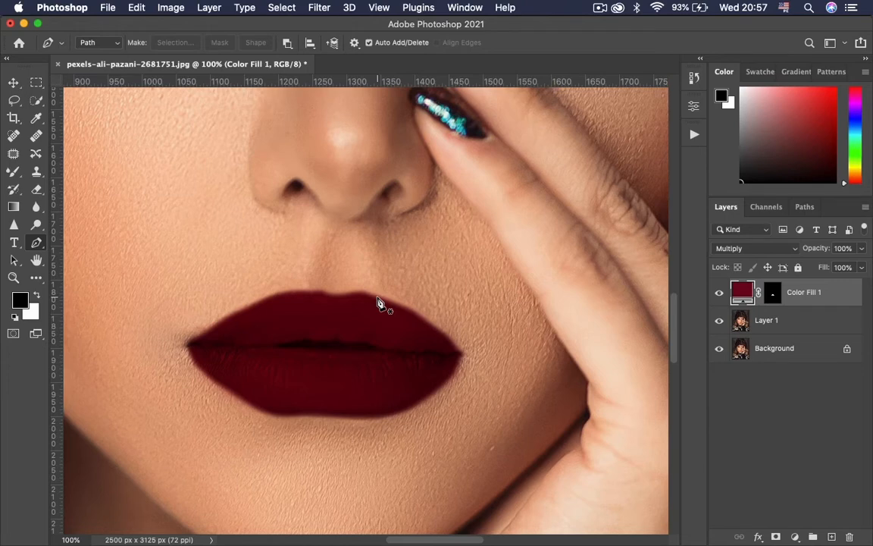
# Open the lip fill layer's blending options and lower the white end of Blend If Underlying Layer to 150.
pyautogui.scroll(3, 379, 303)
pyautogui.scroll(-5, 379, 304)
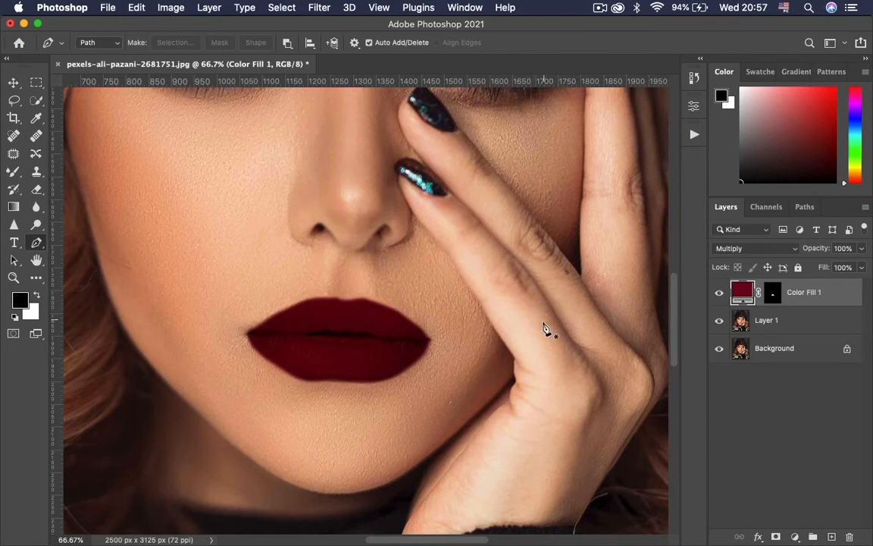
pyautogui.doubleClick(835, 295)
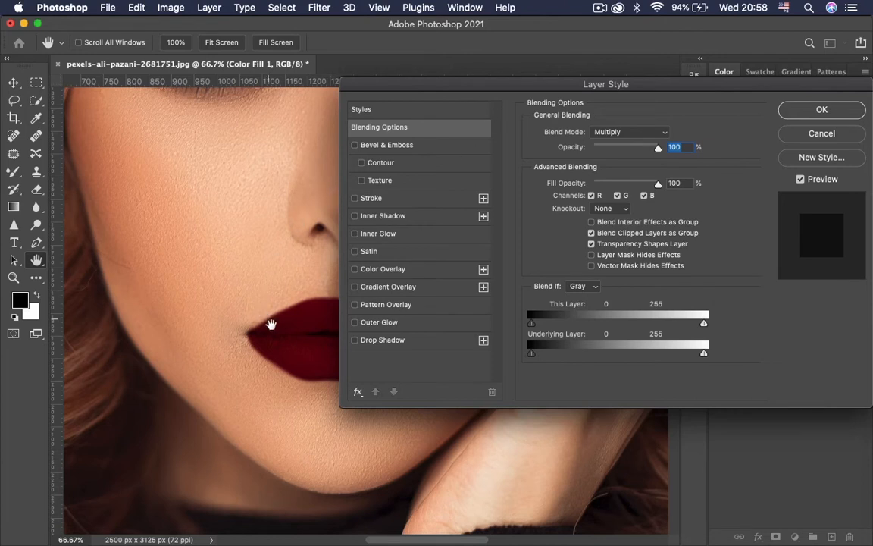
pyautogui.moveTo(272, 321); pyautogui.dragTo(129, 314)
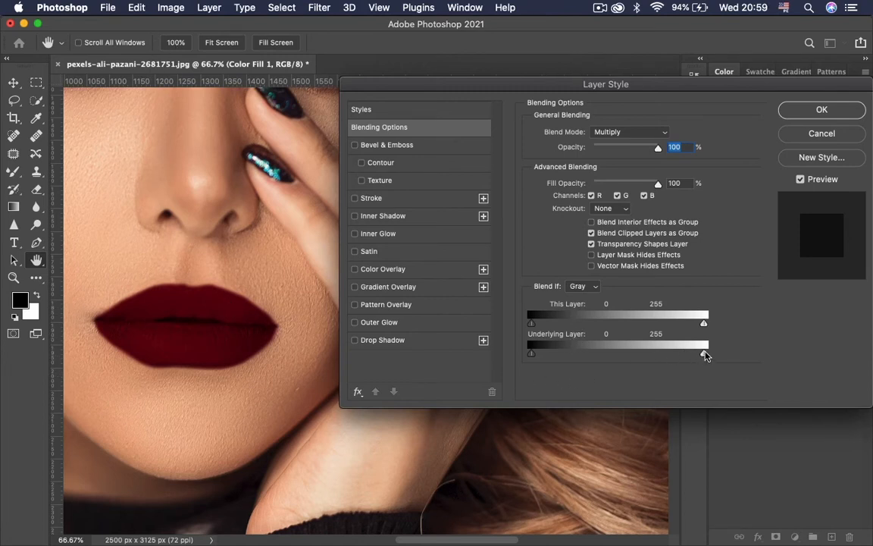
pyautogui.moveTo(705, 355); pyautogui.dragTo(630, 351)
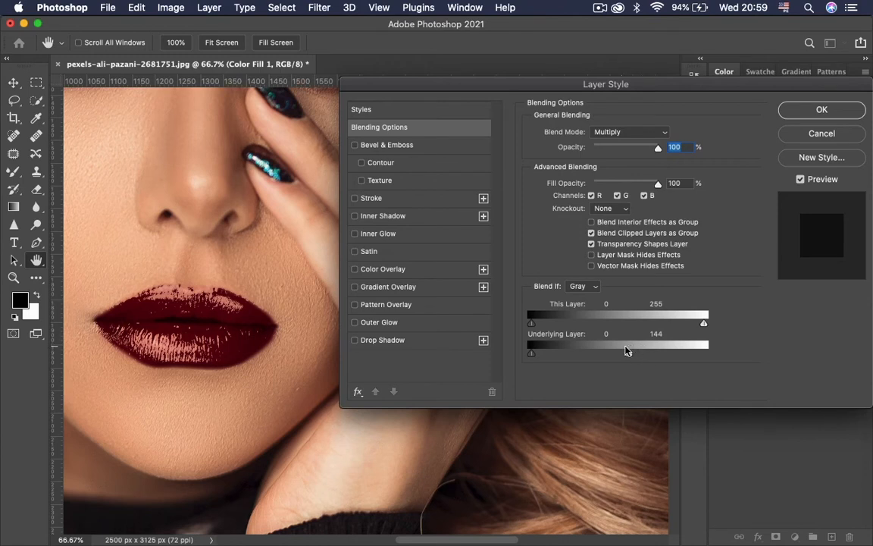
pyautogui.moveTo(635, 355); pyautogui.dragTo(633, 355)
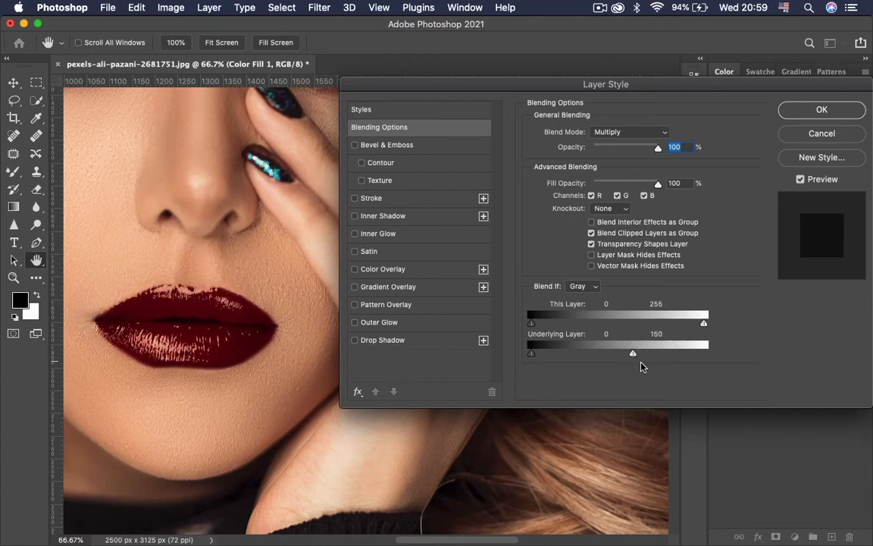
# Split the Underlying Layer white slider and set its halves to 129 / 182 for a soft transition in the lip highlights.
pyautogui.press('alt')
pyautogui.moveTo(634, 355)
pyautogui.mouseDown()
pyautogui.moveTo(658, 358)
pyautogui.moveTo(618, 356)
pyautogui.mouseUp()
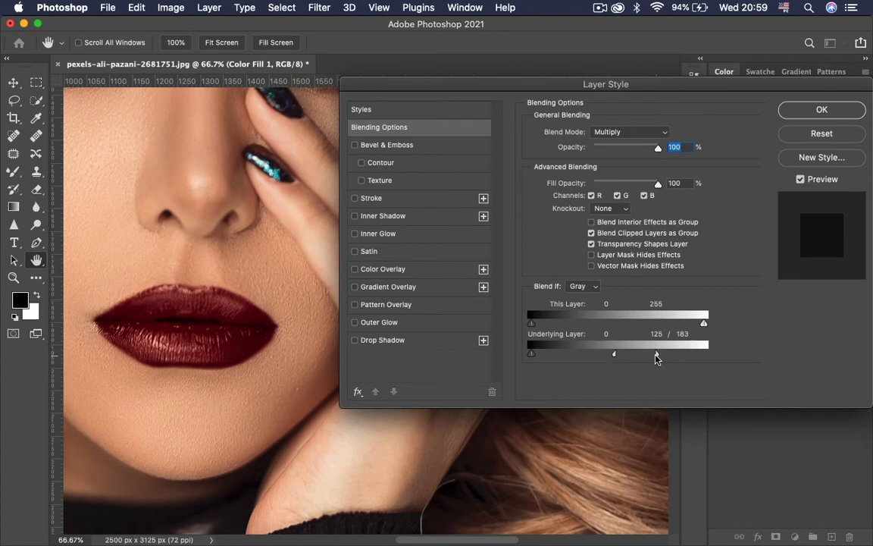
pyautogui.moveTo(658, 357); pyautogui.dragTo(652, 363)
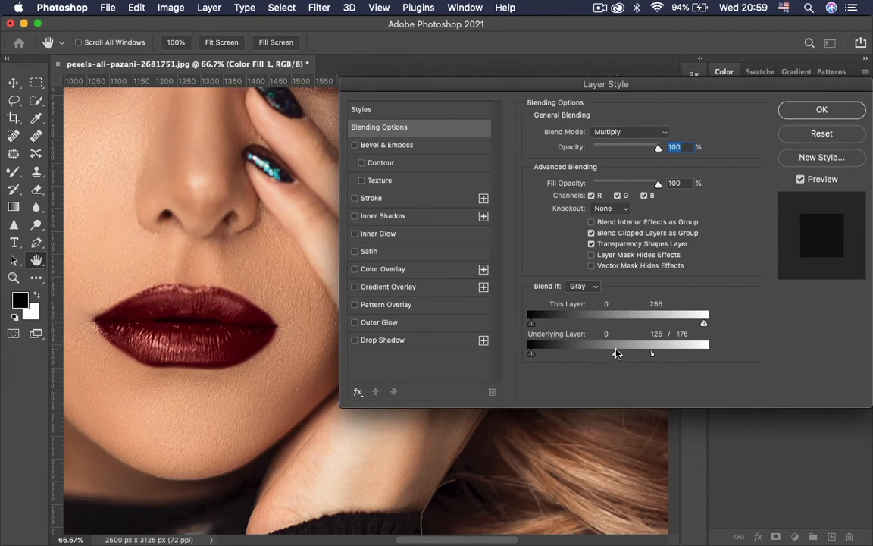
pyautogui.moveTo(614, 354); pyautogui.dragTo(658, 361)
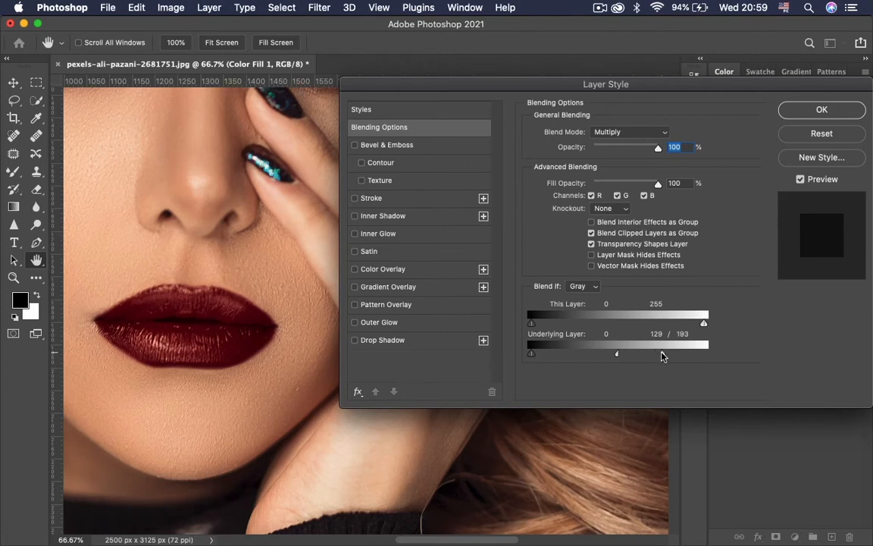
pyautogui.moveTo(657, 359); pyautogui.dragTo(655, 358)
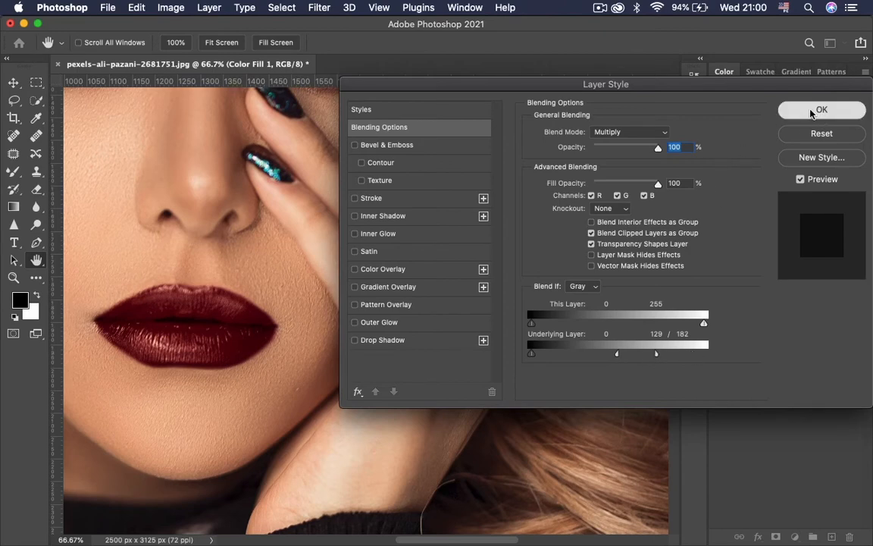
# Accept the lip fill layer's blending options and lower the layer's opacity to 70%.
pyautogui.click(811, 111)
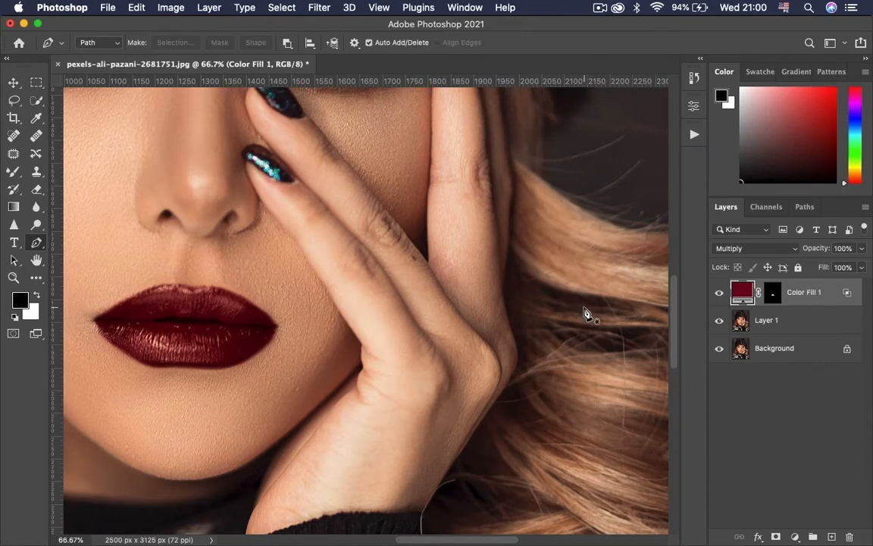
pyautogui.press('super+minus')
pyautogui.press('super+minus')
pyautogui.press('super+minus')
pyautogui.press('super+minus')
pyautogui.press('super+minus')
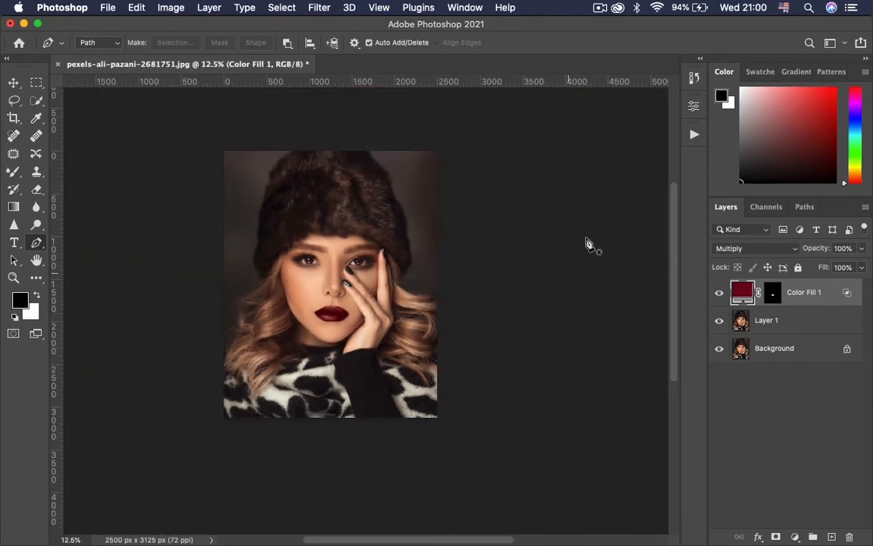
pyautogui.click(861, 249)
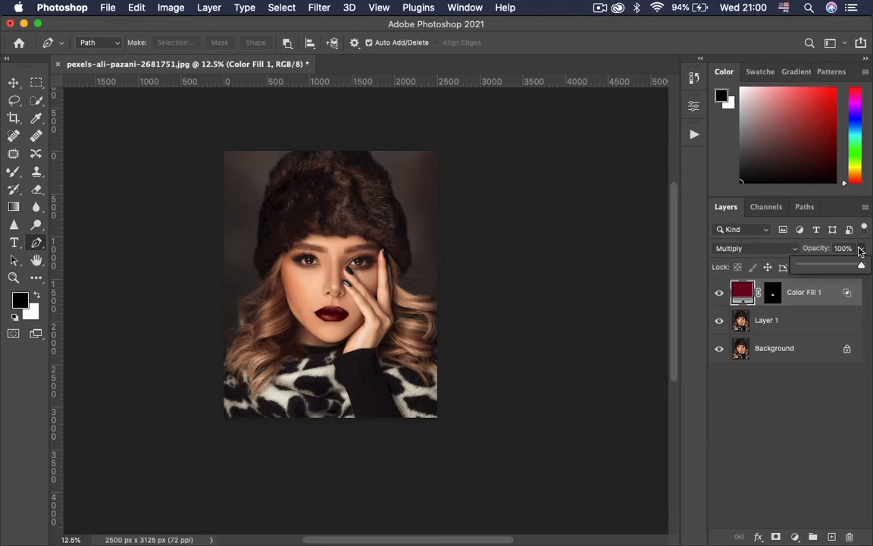
pyautogui.moveTo(861, 250); pyautogui.dragTo(842, 268)
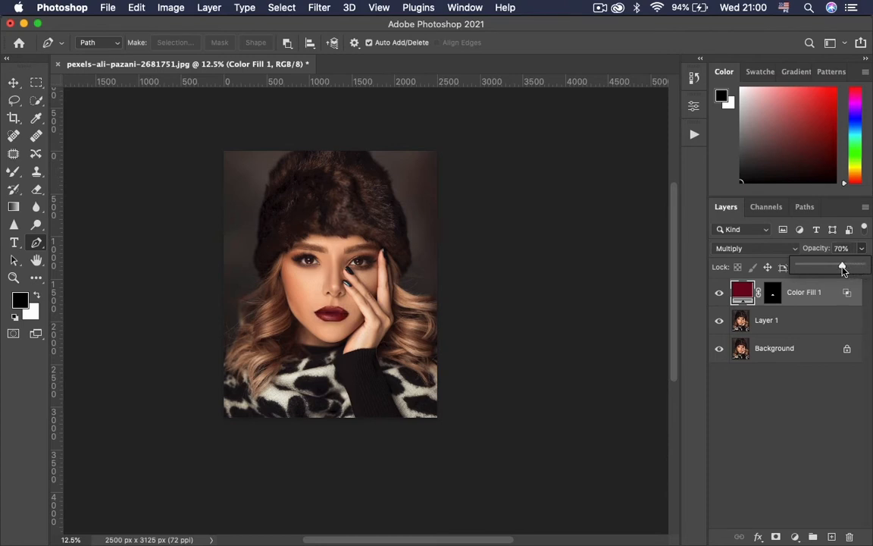
# Choose the Brush tool and make the lip colour fill layer's mask the active painting target.
pyautogui.press('super+equal')
pyautogui.press('super+equal')
pyautogui.press('super+equal')
pyautogui.press('super+equal')
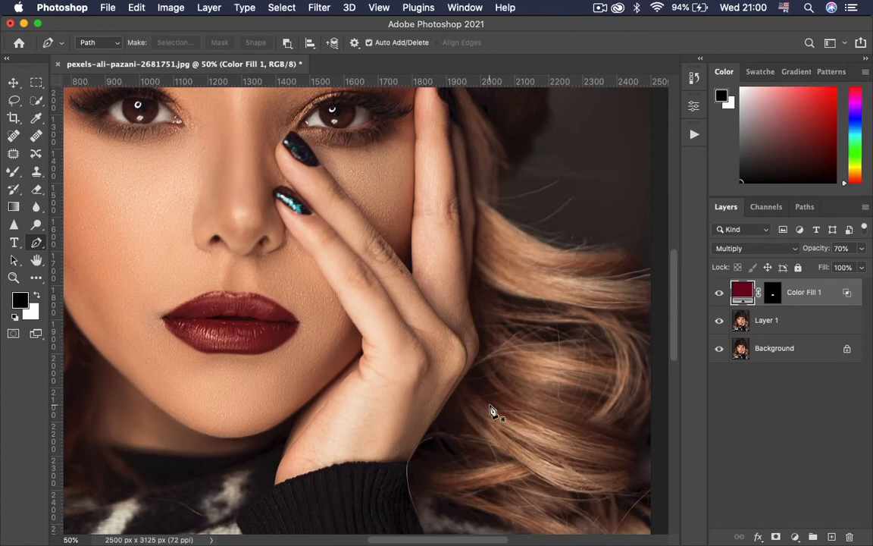
pyautogui.press('super+plus')
pyautogui.moveTo(291, 338); pyautogui.dragTo(500, 308)
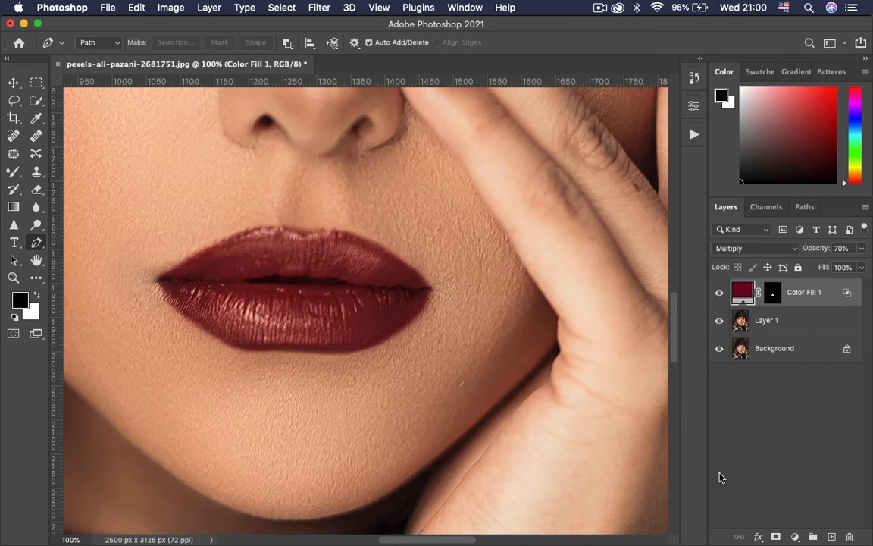
pyautogui.click(12, 168)
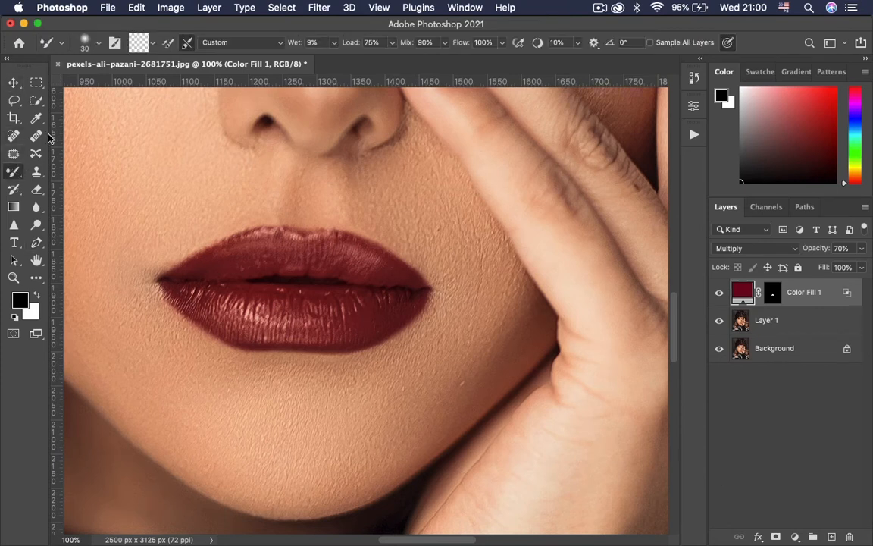
pyautogui.rightClick(13, 171)
pyautogui.click(61, 170)
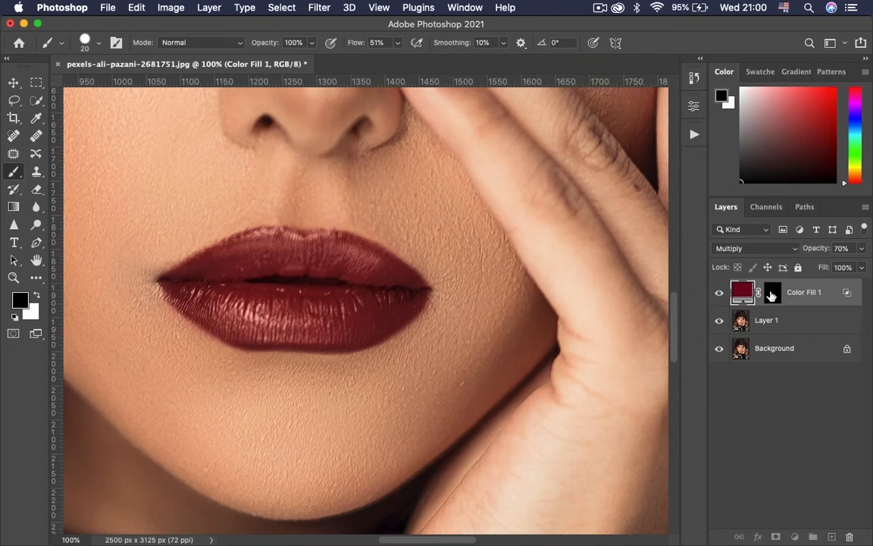
pyautogui.click(773, 293)
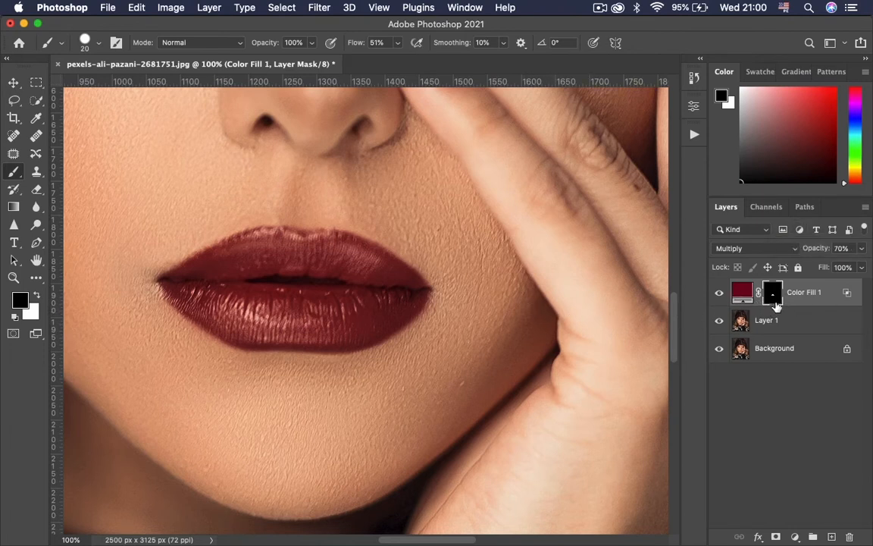
# Load the lip mask as a selection, deselect it and return to the fill layer's mask.
pyautogui.rightClick(13, 172)
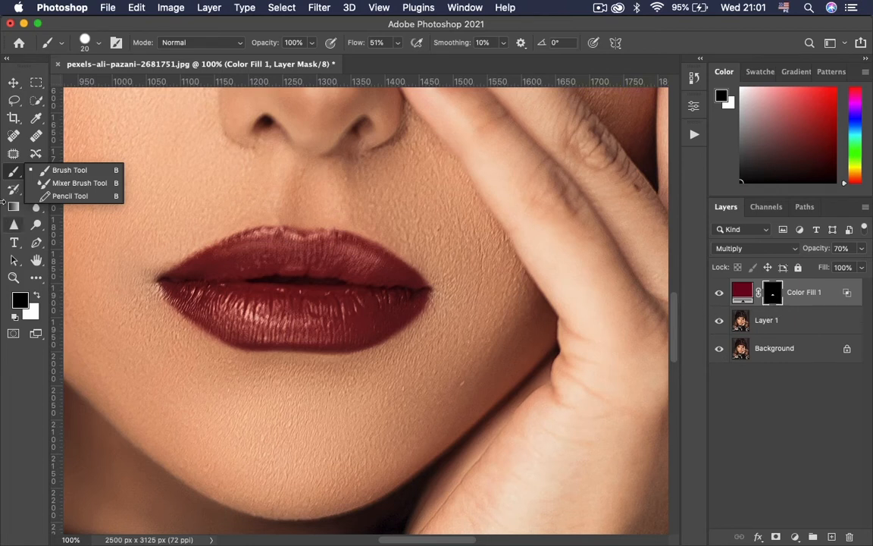
pyautogui.click(429, 315)
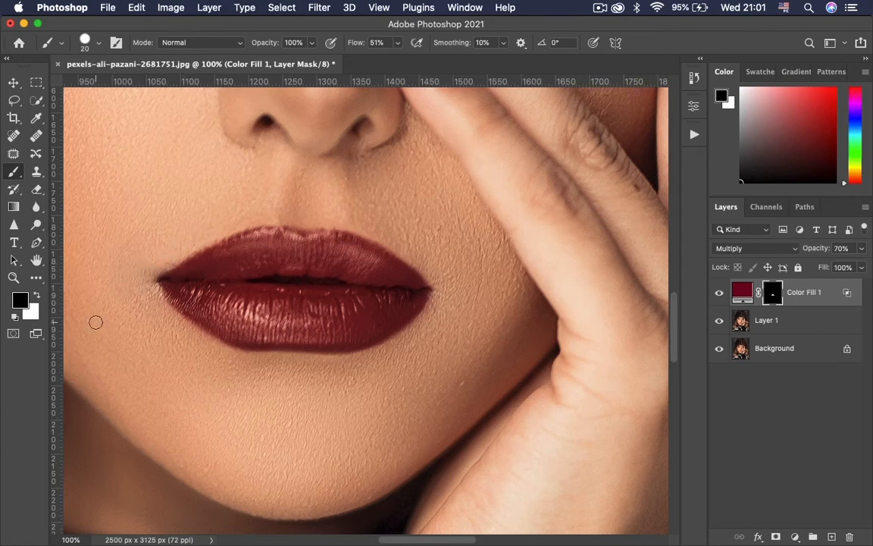
pyautogui.press('super+z')
pyautogui.keyDown('super'); pyautogui.click(244, 365); pyautogui.keyUp('super')
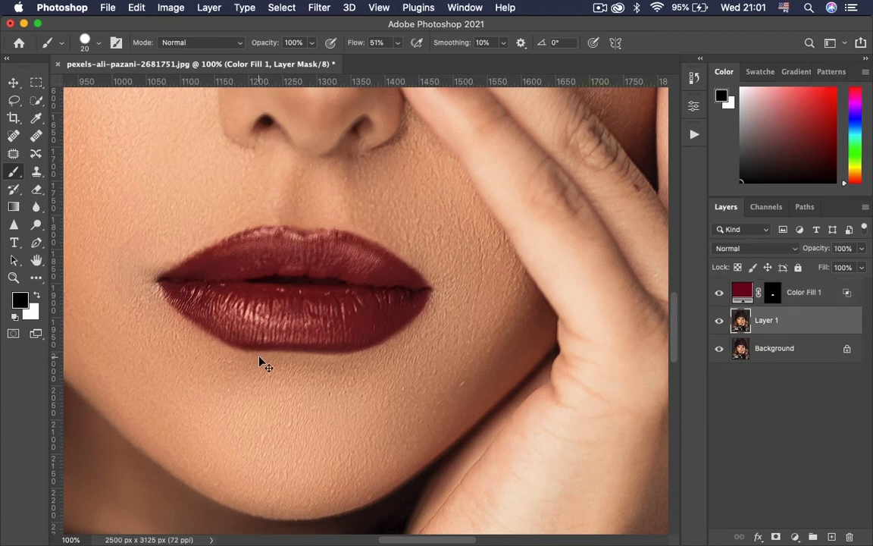
pyautogui.keyDown('super'); pyautogui.click(770, 300); pyautogui.keyUp('super')
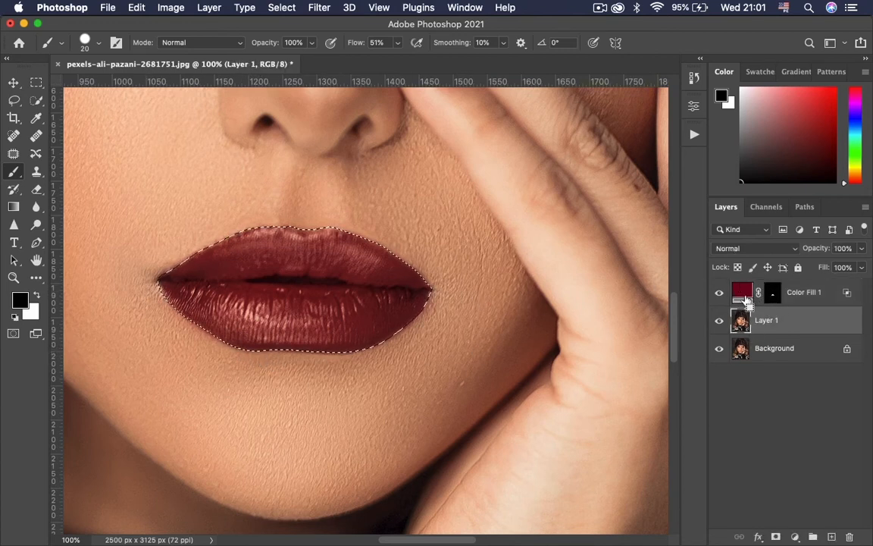
pyautogui.press('super+d')
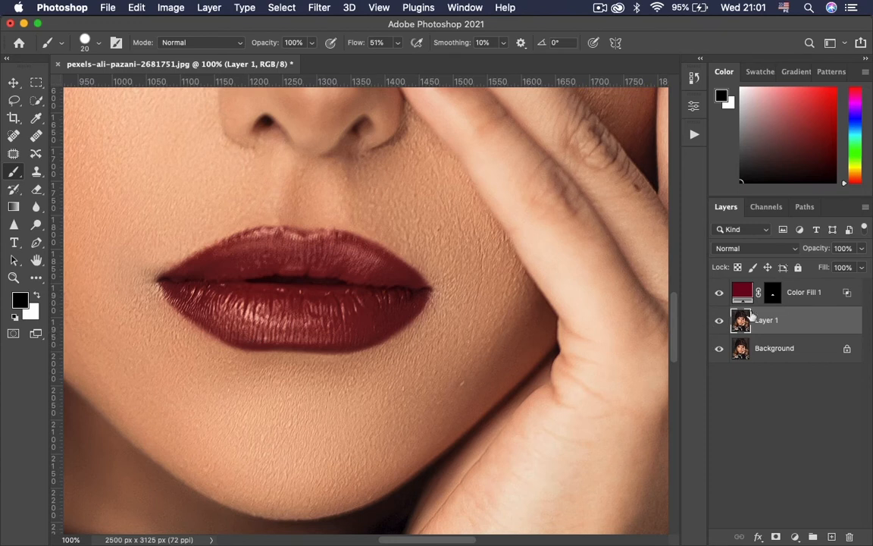
pyautogui.click(772, 291)
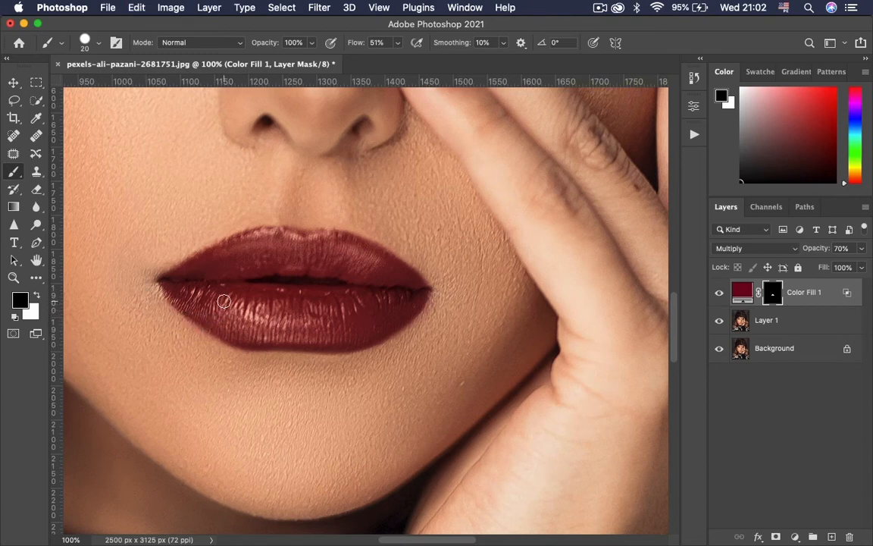
# Compare the portrait before and after by isolating the Background layer and restoring all layers' visibility.
pyautogui.press('super+minus')
pyautogui.press('super+minus')
pyautogui.press('super+minus')
pyautogui.press('super+minus')
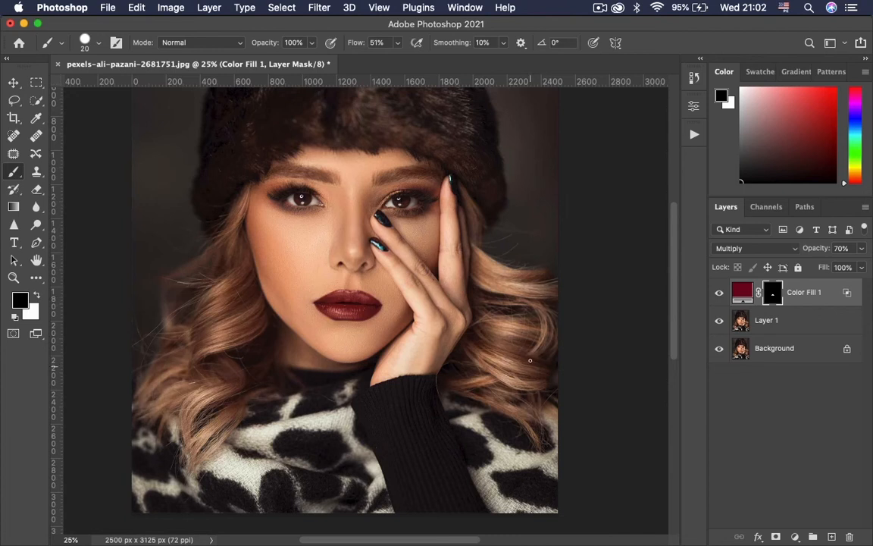
pyautogui.keyDown('alt'); pyautogui.click(720, 348); pyautogui.keyUp('alt')
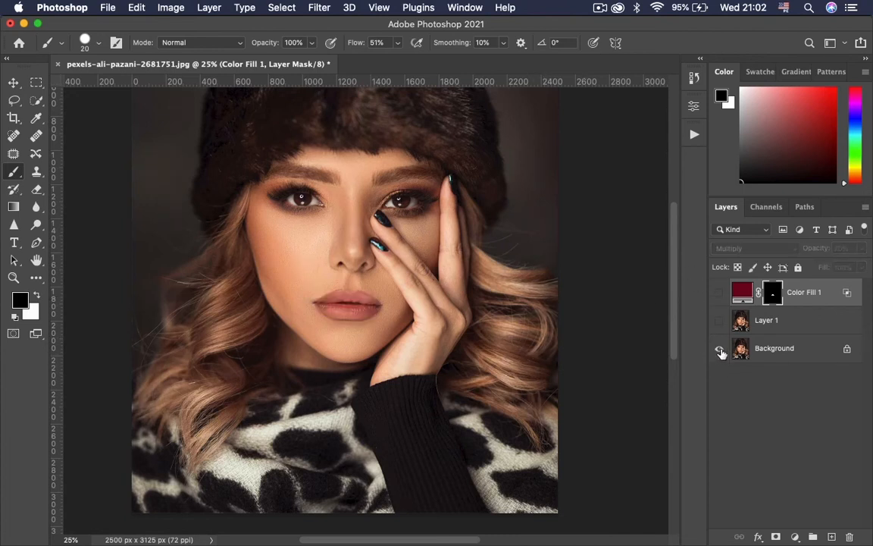
pyautogui.keyDown('alt'); pyautogui.click(720, 351); pyautogui.keyUp('alt')
pyautogui.keyDown('alt'); pyautogui.click(720, 350); pyautogui.keyUp('alt')
pyautogui.keyDown('alt'); pyautogui.click(720, 350); pyautogui.keyUp('alt')
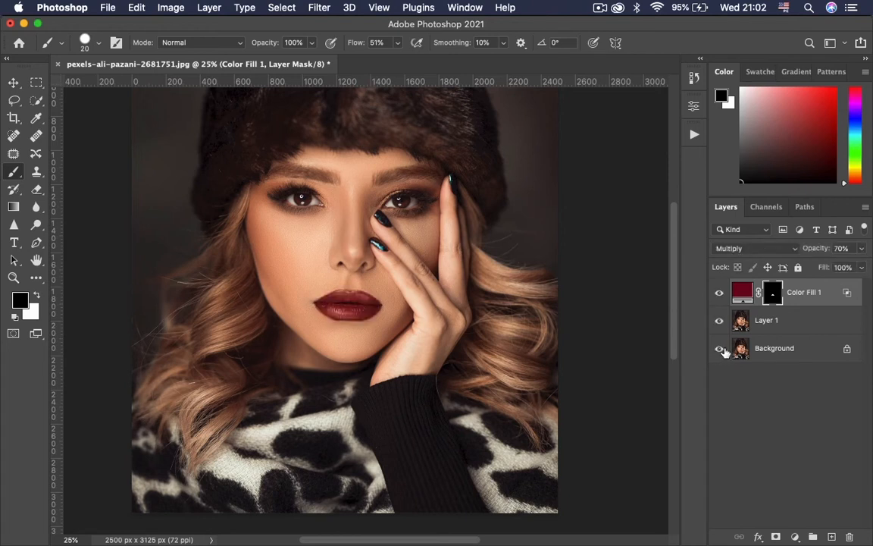
# Reduce the lip colour fill layer's opacity to 47% and check the lips up close.
pyautogui.click(862, 251)
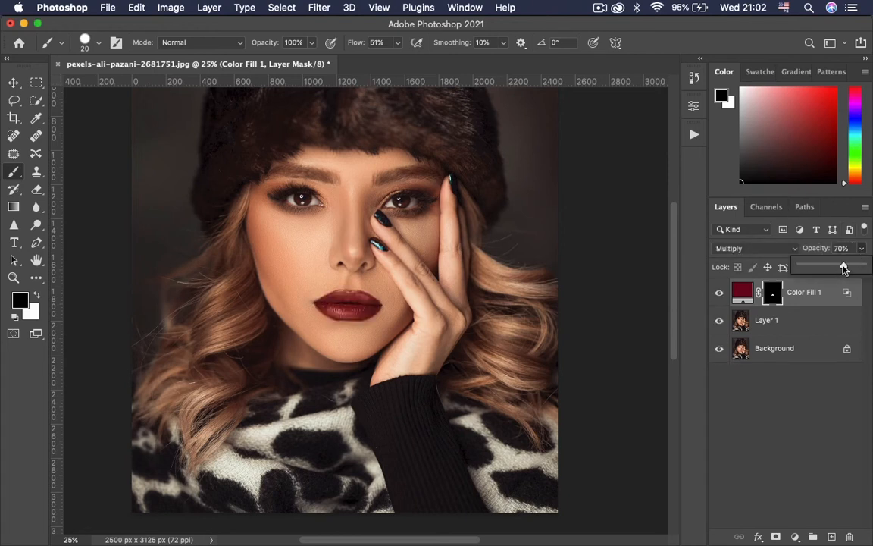
pyautogui.moveTo(844, 268); pyautogui.dragTo(837, 268)
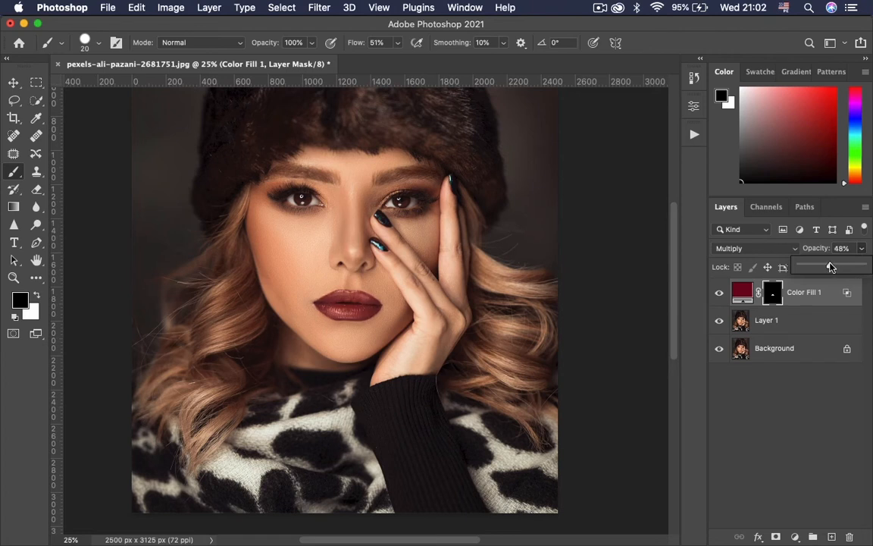
pyautogui.moveTo(831, 267); pyautogui.dragTo(830, 267)
pyautogui.press('super+equal')
pyautogui.press('super+equal')
pyautogui.press('super+equal')
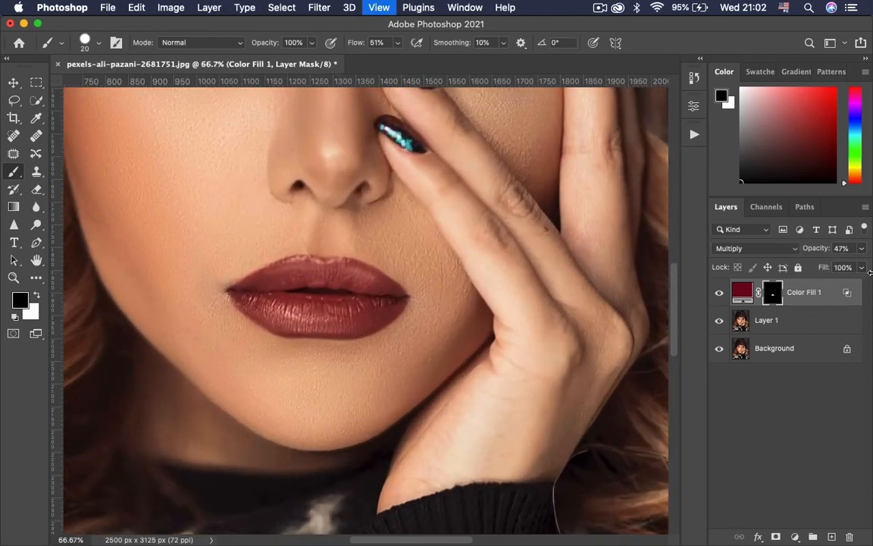
pyautogui.press('super+minus')
pyautogui.press('super+minus')
pyautogui.press('super+minus')
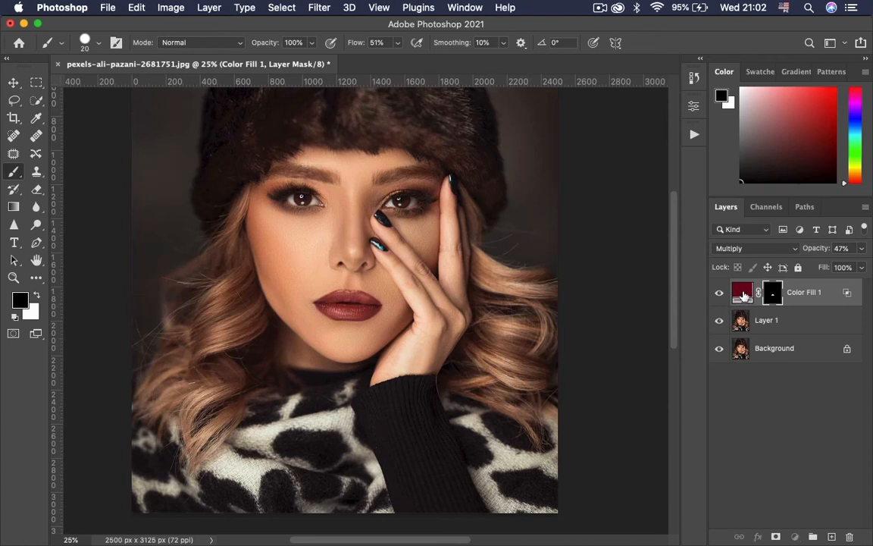
# Recolour the lip fill to dark brown #482018 sampled from the hair beside the cheek, and compare it with the layer hidden.
pyautogui.doubleClick(743, 294)
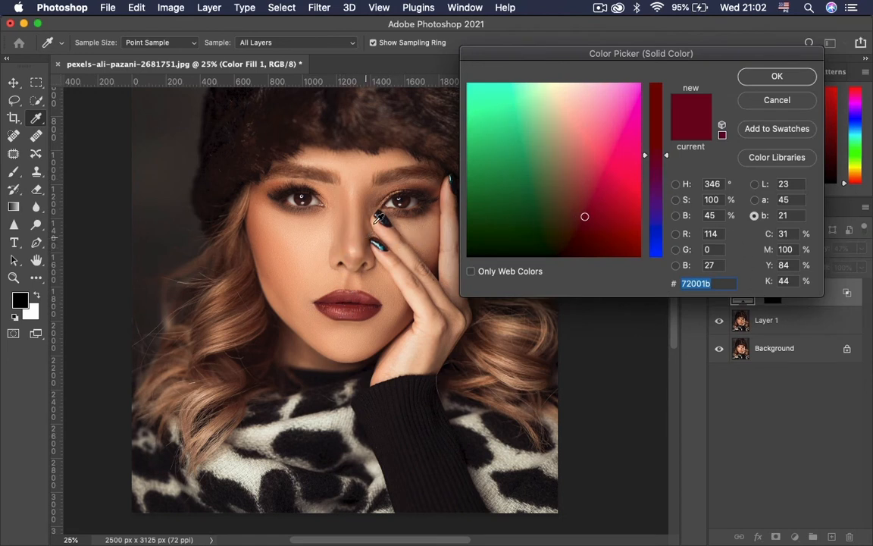
pyautogui.click(247, 286)
pyautogui.click(247, 287)
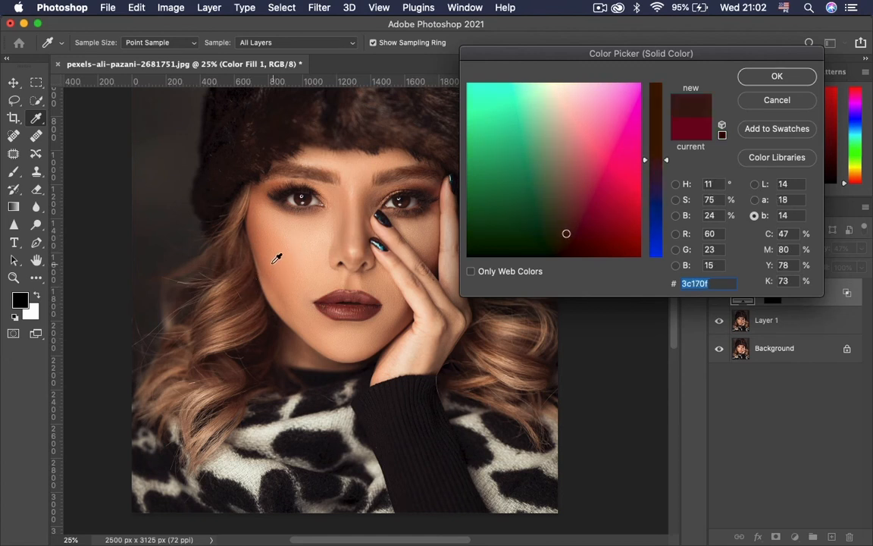
pyautogui.click(244, 285)
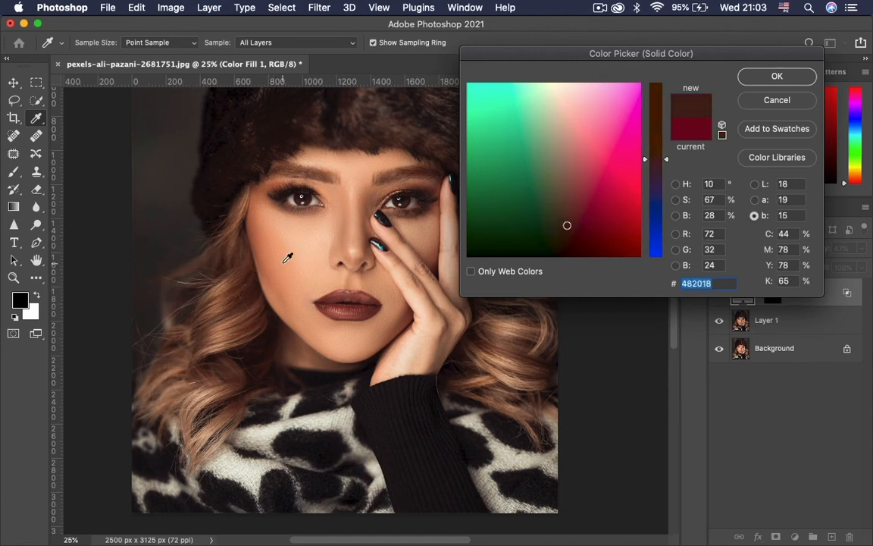
pyautogui.click(777, 77)
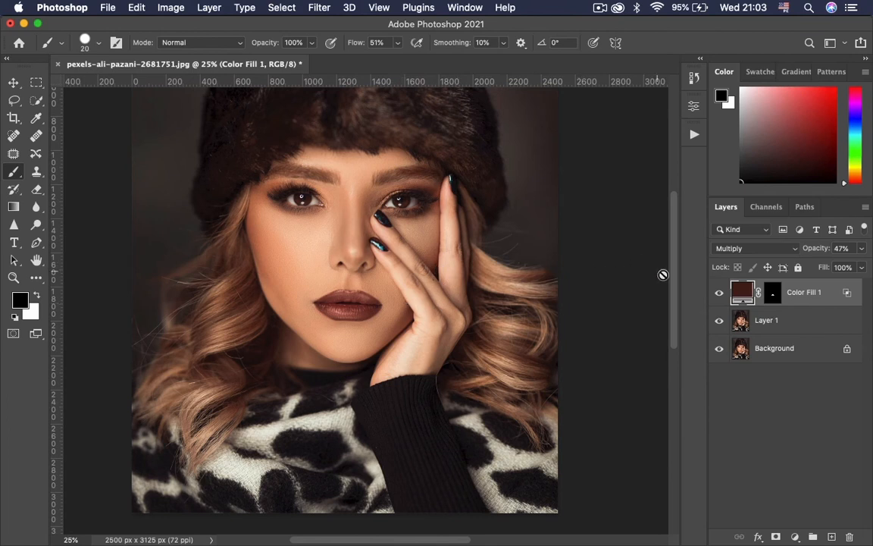
pyautogui.click(717, 294)
pyautogui.click(717, 294)
# Change the lip fill colour to light brown #bc8258, starting from a skin tone sampled below the eye.
pyautogui.doubleClick(743, 293)
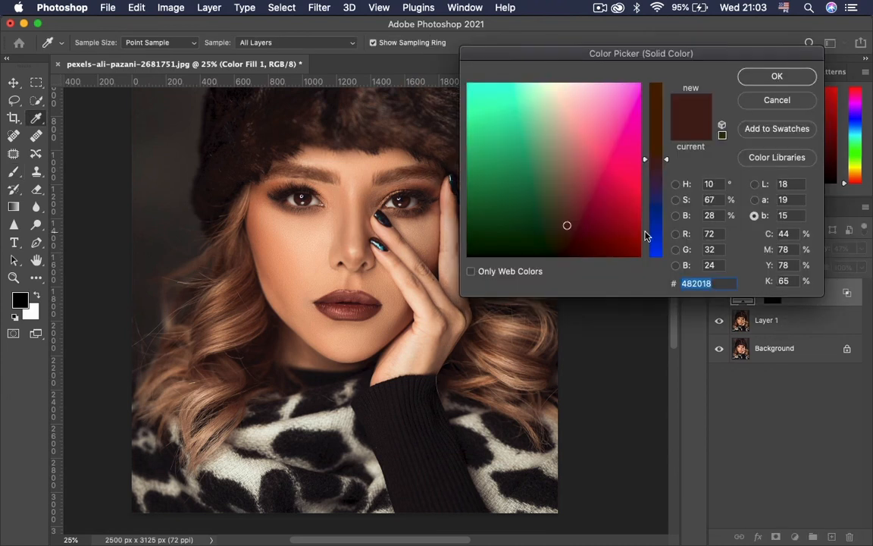
pyautogui.click(300, 225)
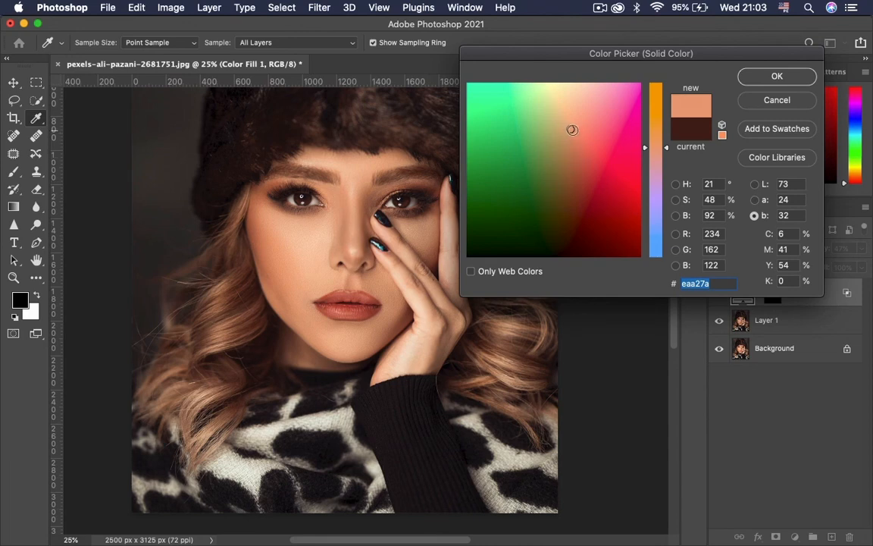
pyautogui.moveTo(570, 129); pyautogui.dragTo(568, 153)
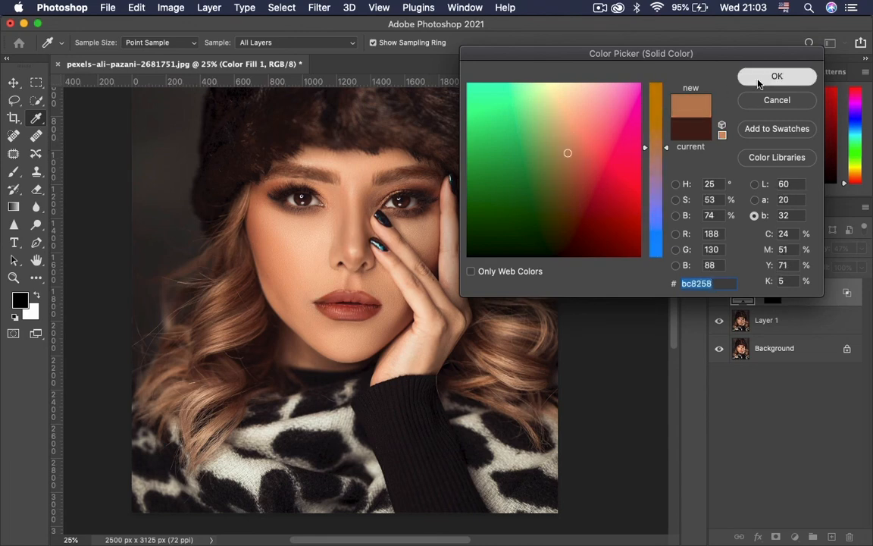
pyautogui.click(758, 77)
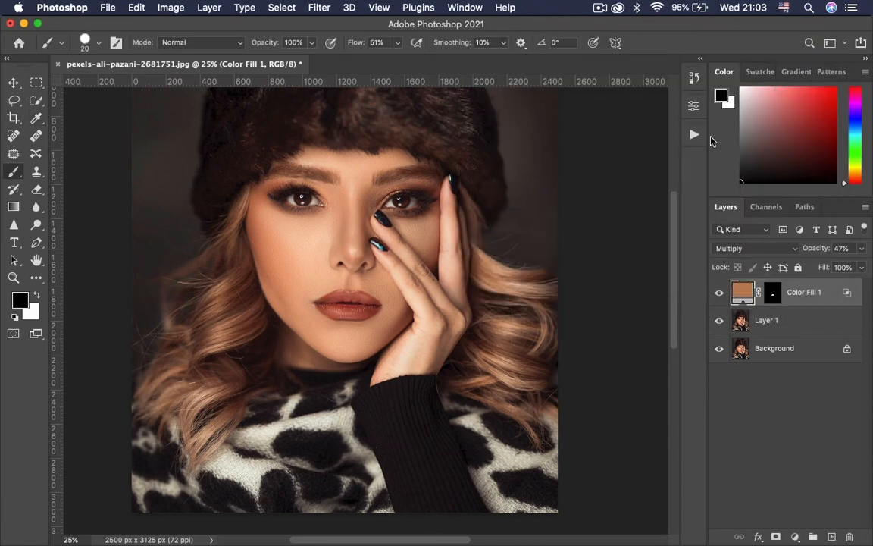